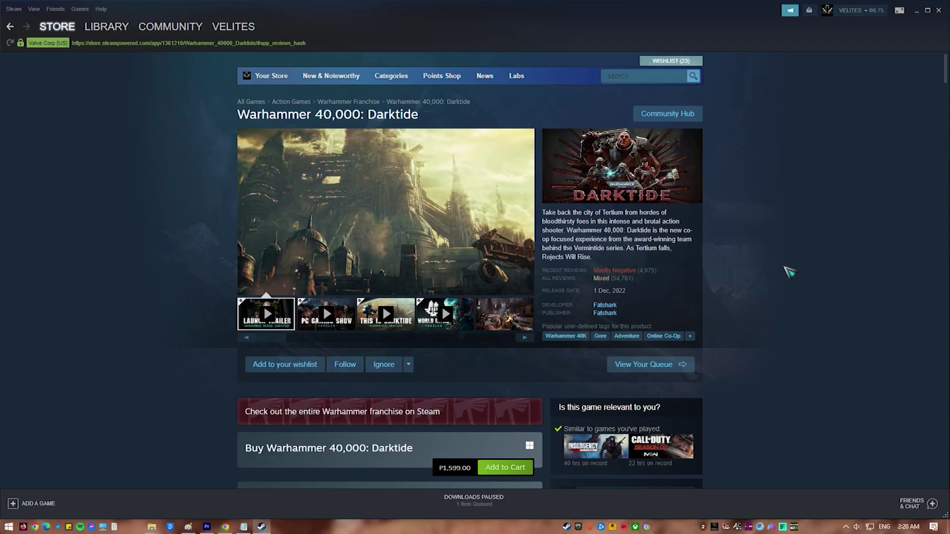
pyautogui.scroll(-5, 787, 270)
pyautogui.scroll(-5, 789, 272)
pyautogui.scroll(-2, 789, 272)
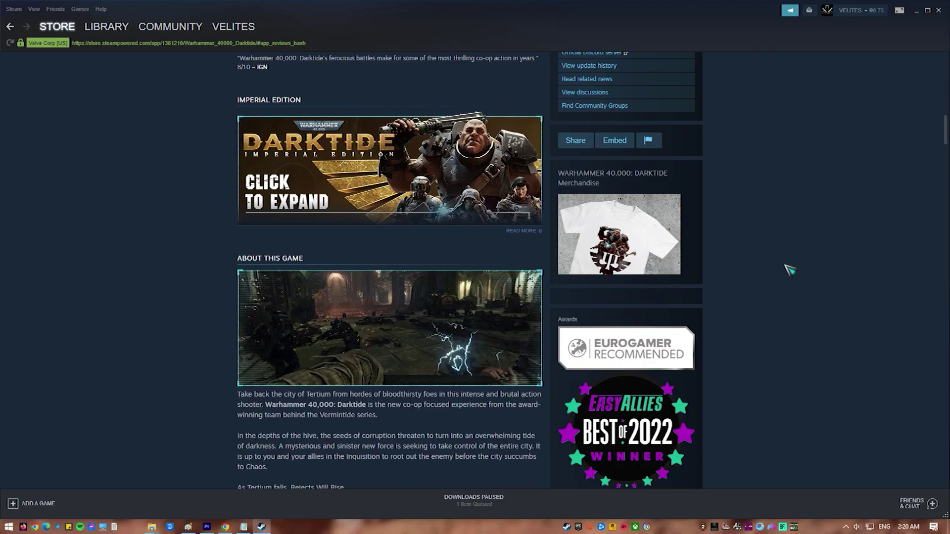
pyautogui.scroll(-2, 790, 272)
pyautogui.scroll(-4, 789, 273)
pyautogui.scroll(-3, 790, 271)
pyautogui.scroll(2, 788, 271)
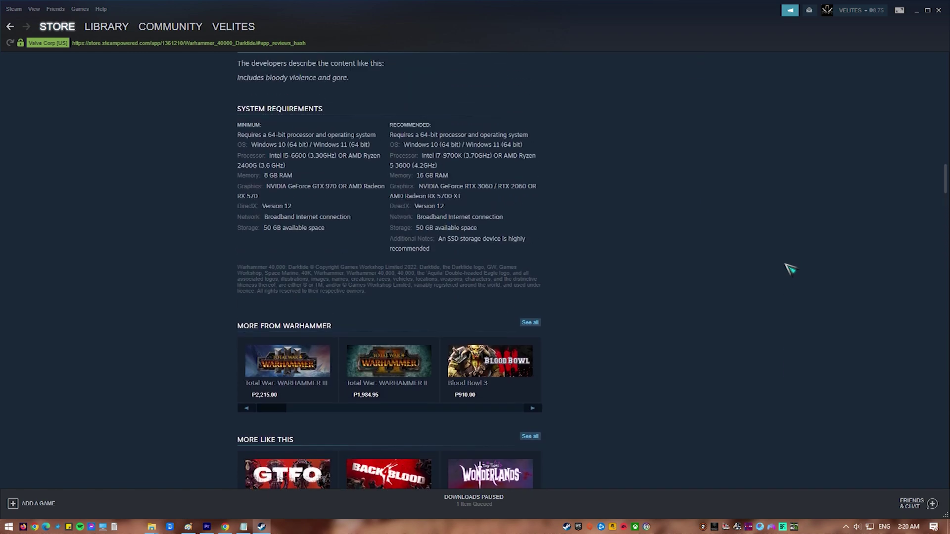
pyautogui.scroll(2, 789, 269)
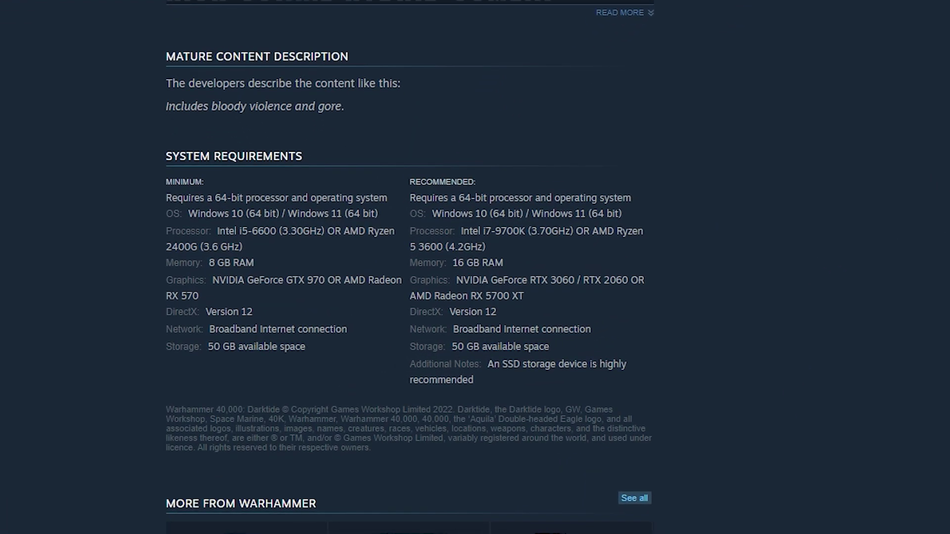
pyautogui.scroll(-1, 475, 267)
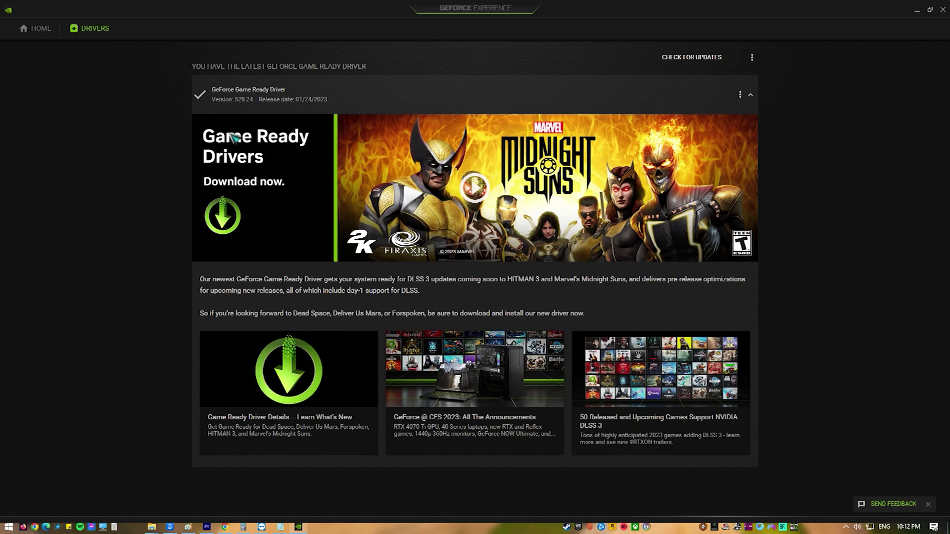
# - Run the driver update check, confirming Game Ready Driver 528.24 is already the latest
pyautogui.click(750, 95)
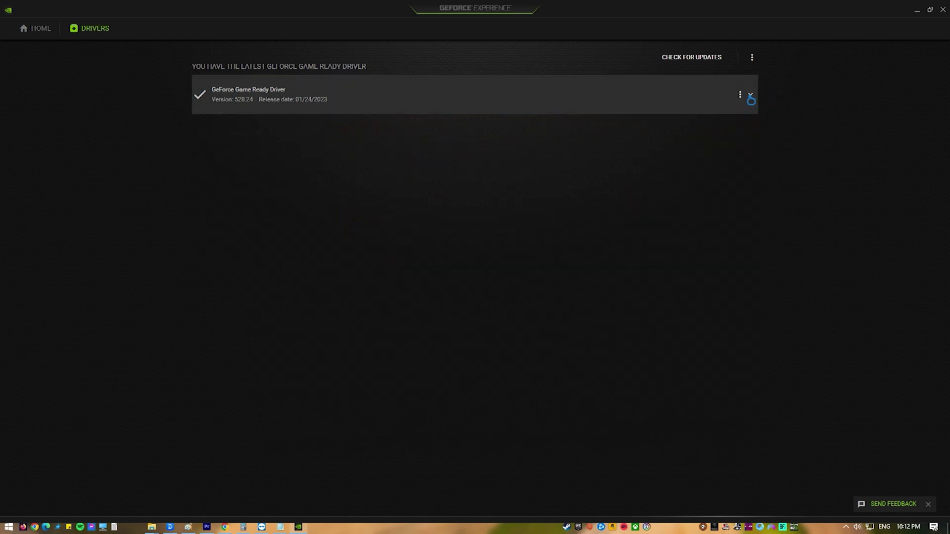
pyautogui.click(750, 95)
pyautogui.click(691, 59)
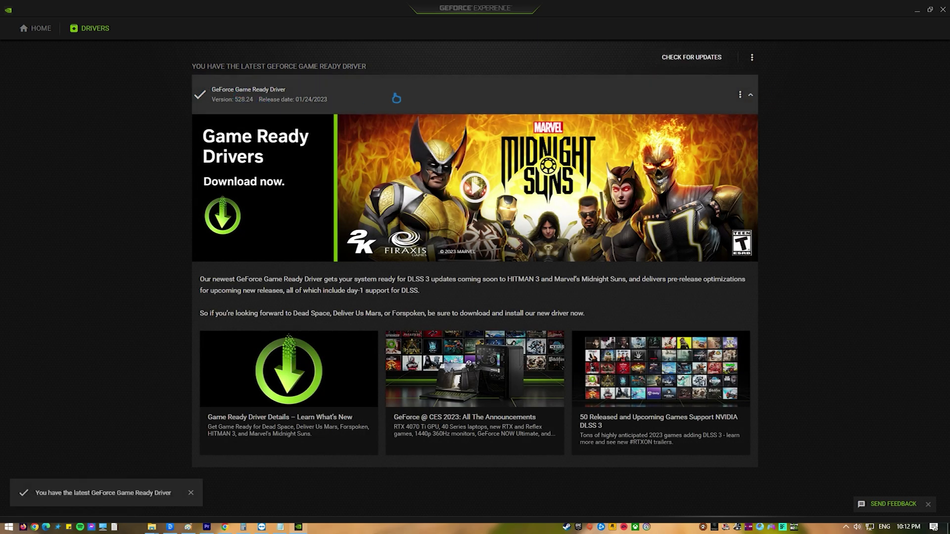
pyautogui.click(693, 62)
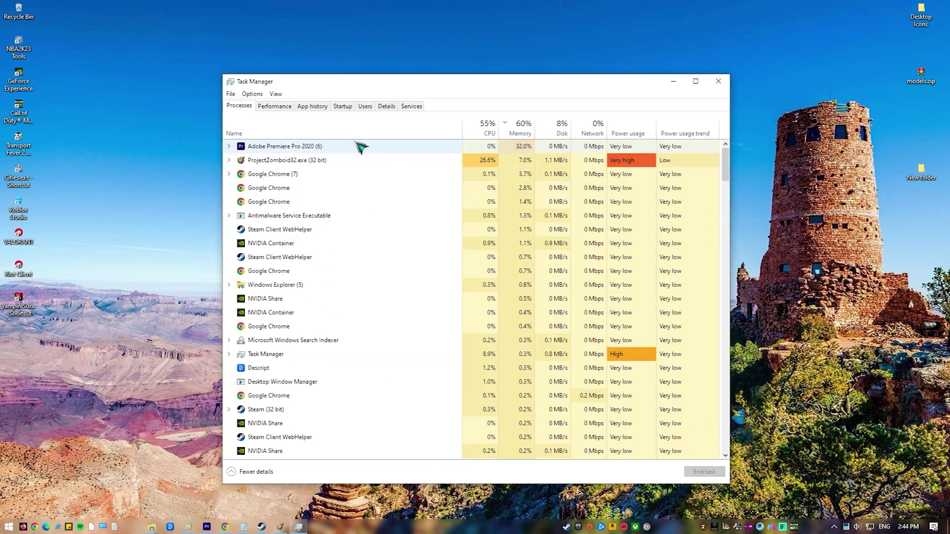
# - Review Premiere Pro, Steam WebHelper, Task Manager and Descript rows, then single out power-hungry ProjectZomboid32.exe
pyautogui.click(452, 148)
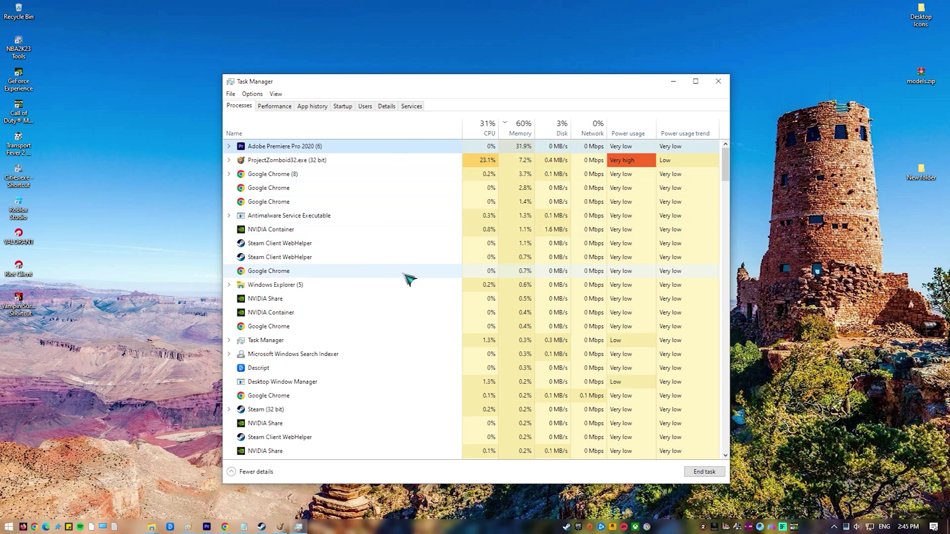
pyautogui.click(417, 245)
pyautogui.click(384, 372)
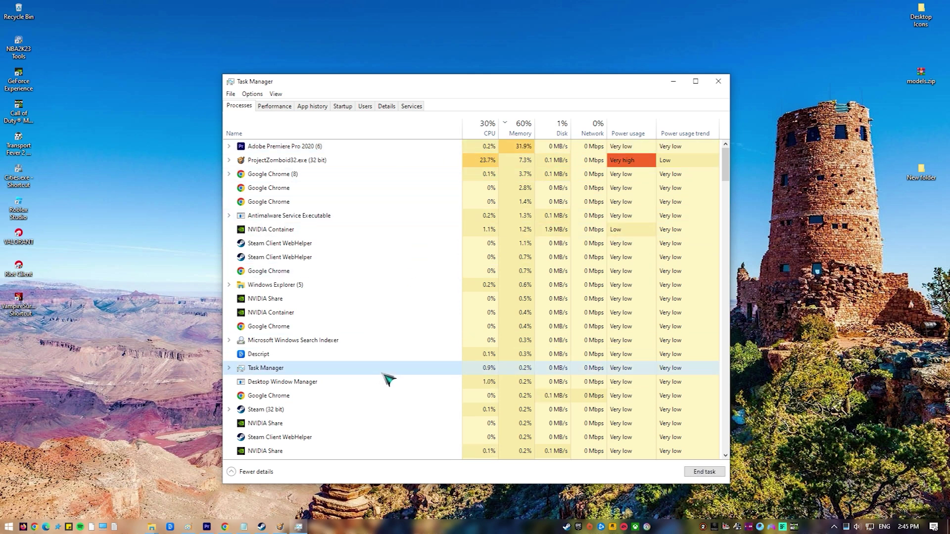
pyautogui.click(424, 358)
pyautogui.rightClick(424, 357)
pyautogui.press('Escape')
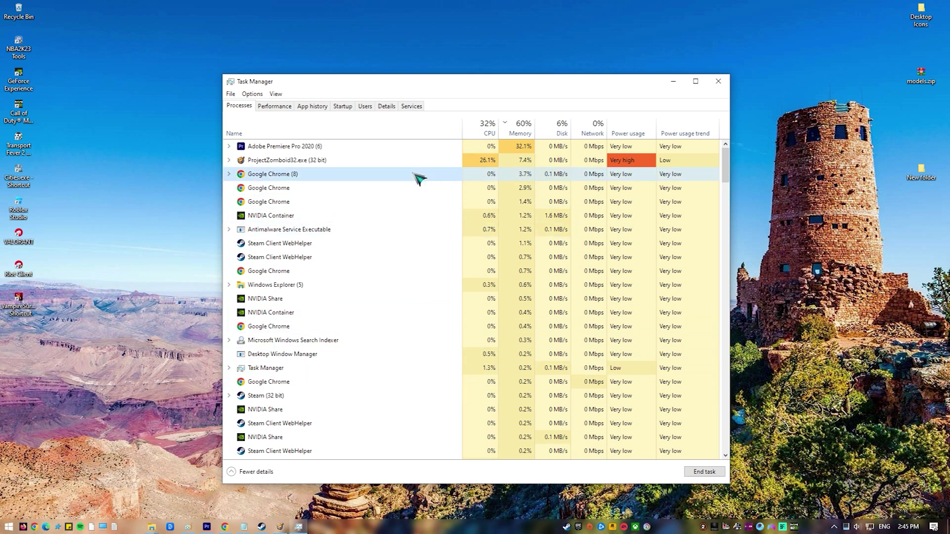
pyautogui.click(446, 167)
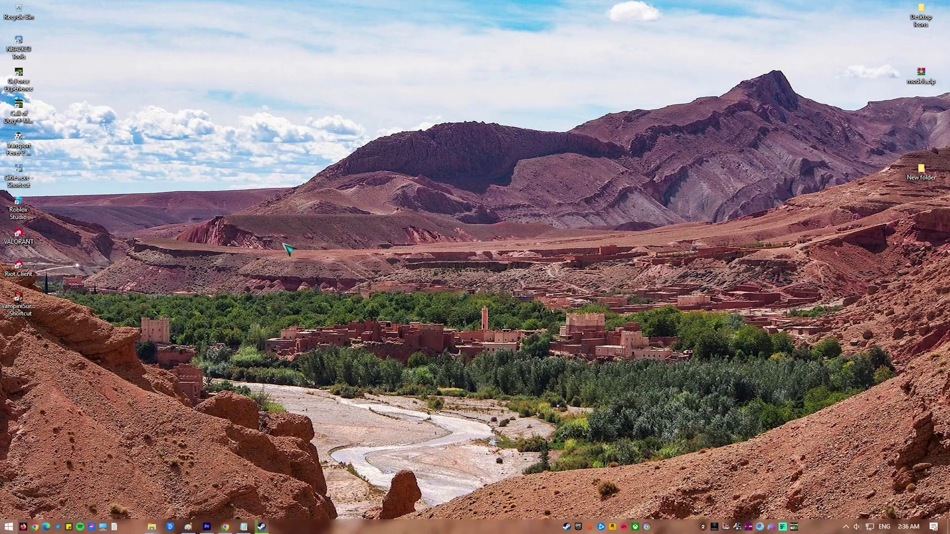
# - Reach the Windows Defender Firewall on/off settings from Start search to turn the firewall off
pyautogui.press('super')
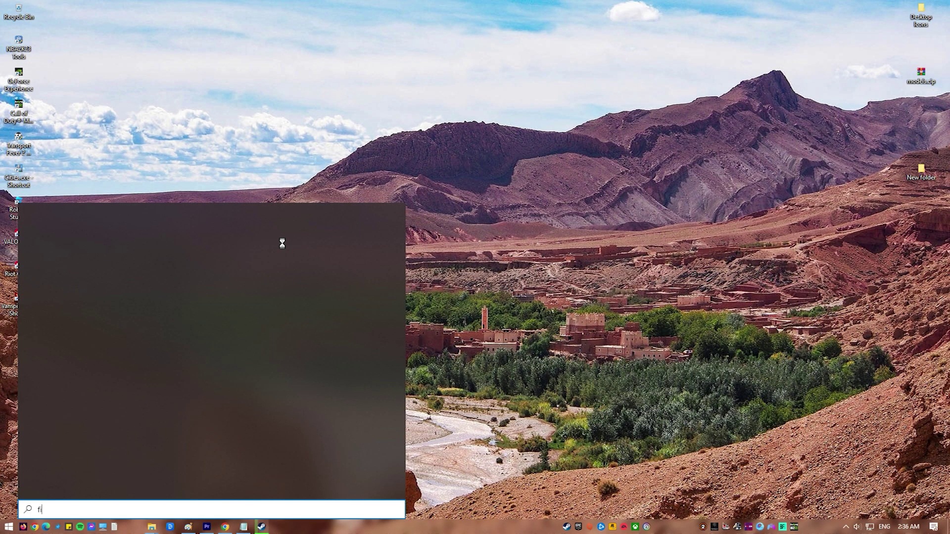
pyautogui.write('firewall')
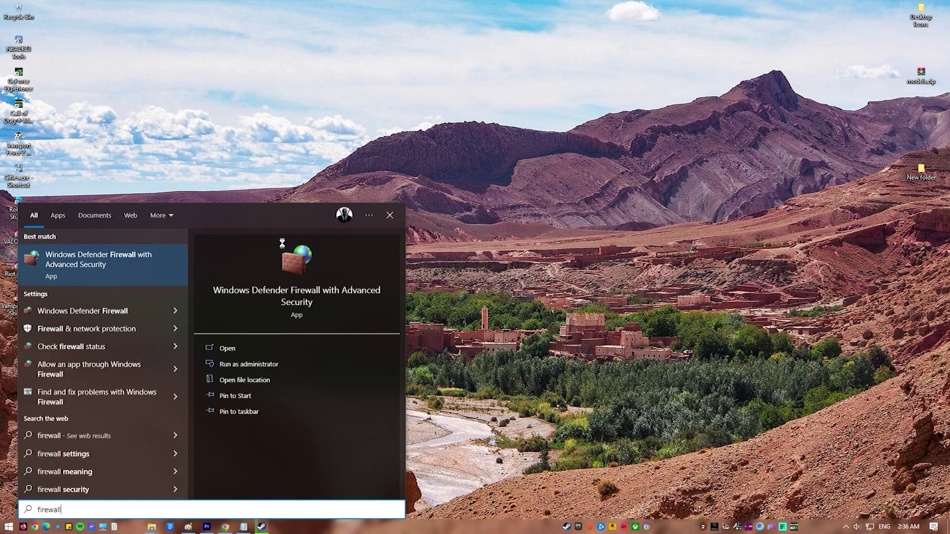
pyautogui.click(106, 318)
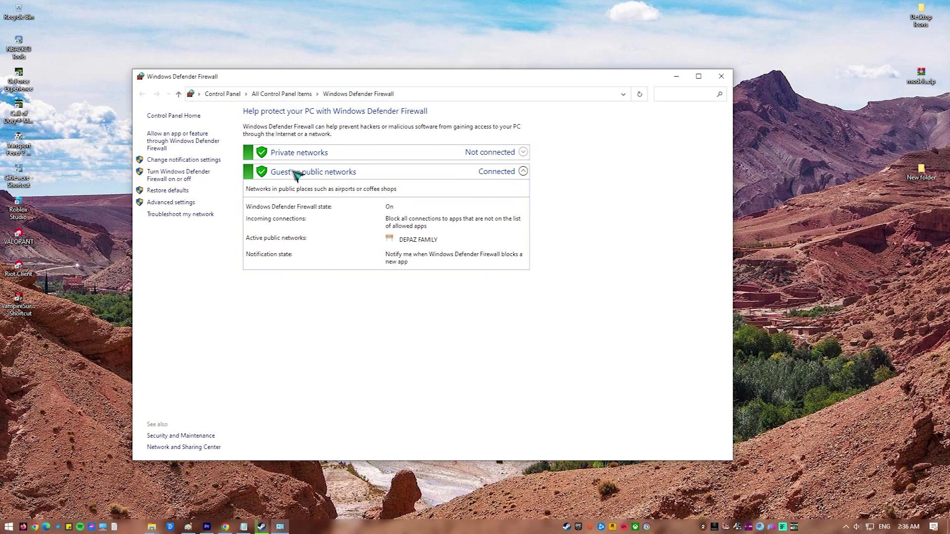
pyautogui.click(173, 176)
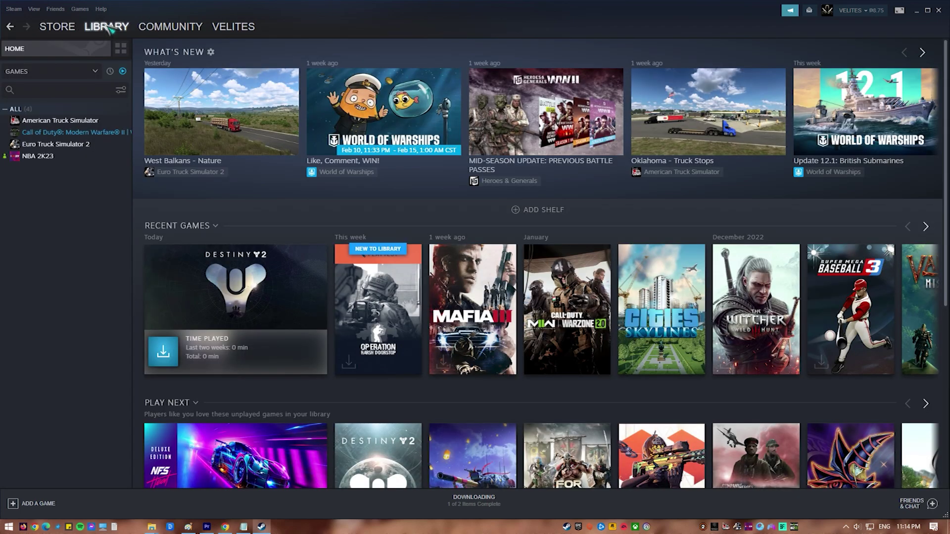
# - From the Call of Duty game's Properties > Local Files, start verifying the integrity of its files
pyautogui.click(70, 139)
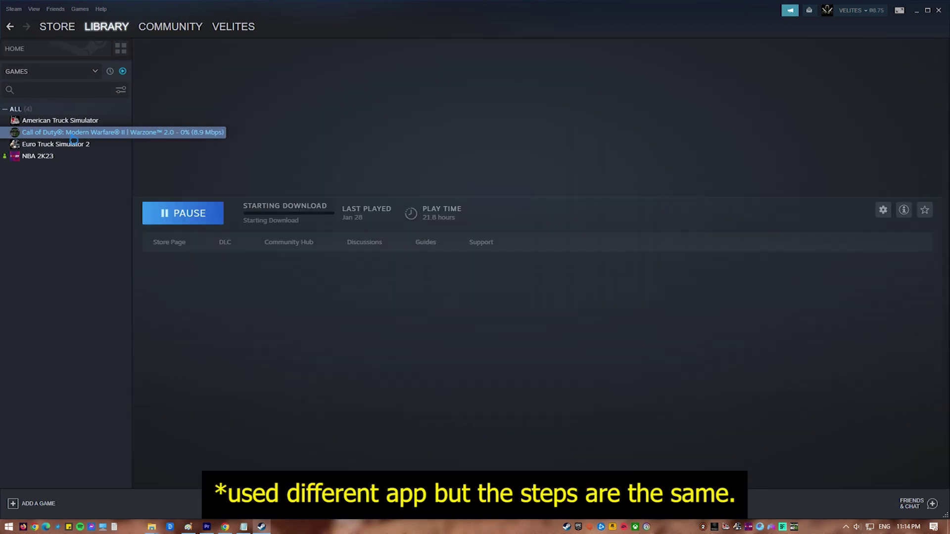
pyautogui.rightClick(74, 137)
pyautogui.click(112, 196)
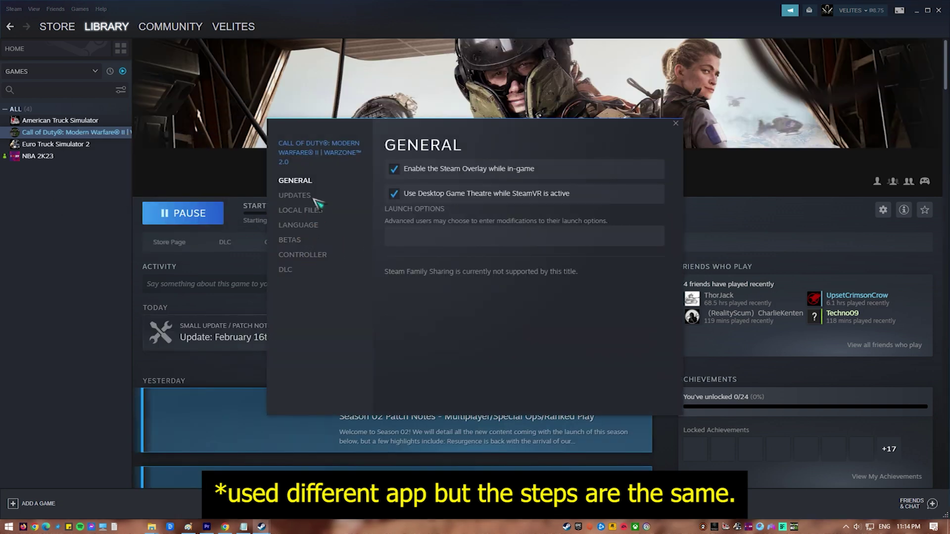
pyautogui.click(301, 211)
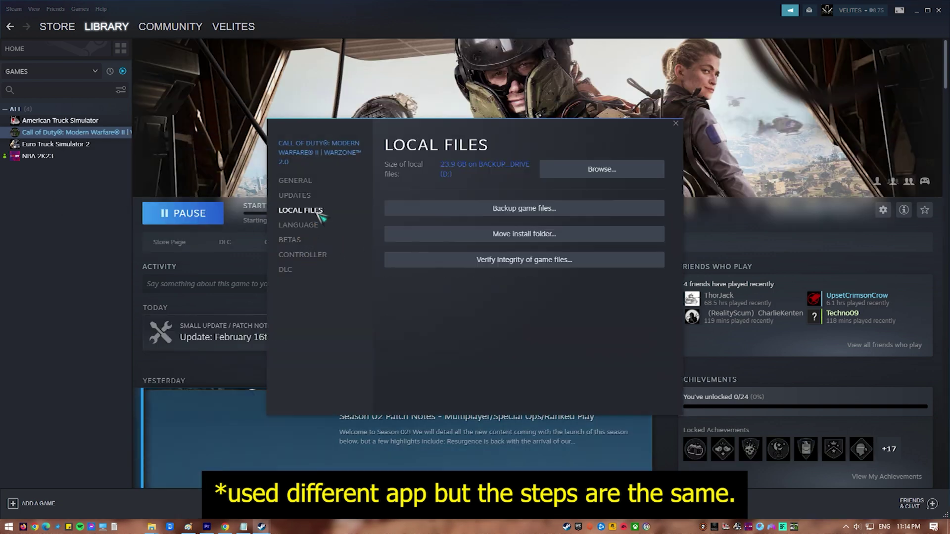
pyautogui.click(561, 262)
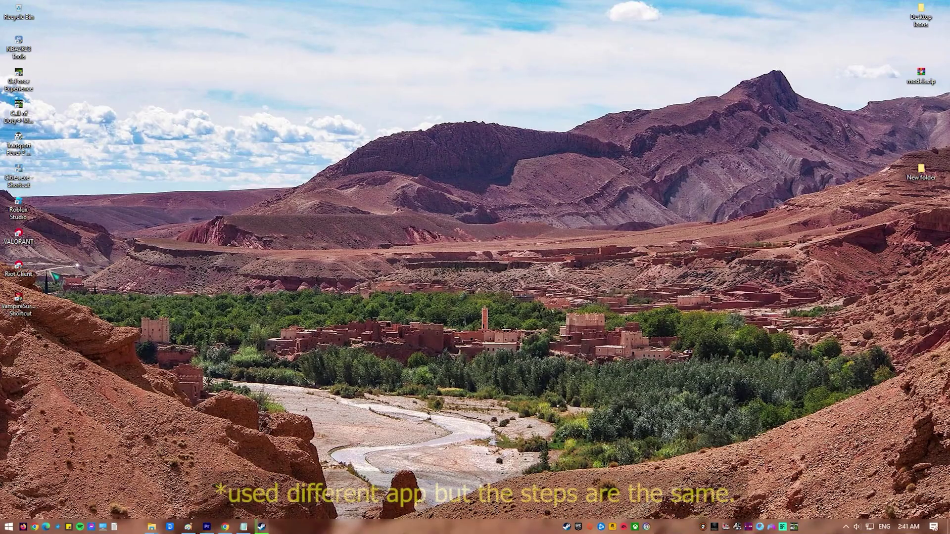
# - In the shortcut's Compatibility properties, choose Windows 7 compatibility mode and save with OK
pyautogui.rightClick(30, 314)
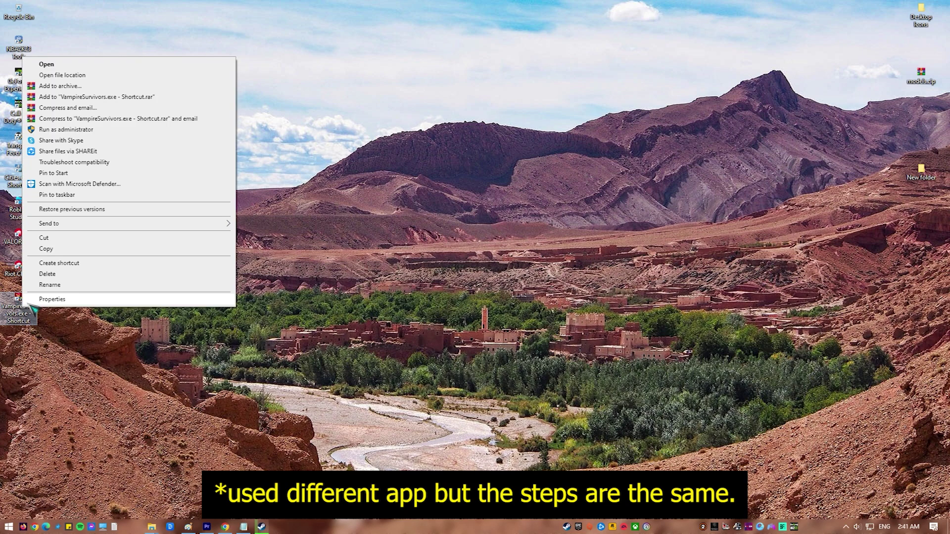
pyautogui.click(138, 301)
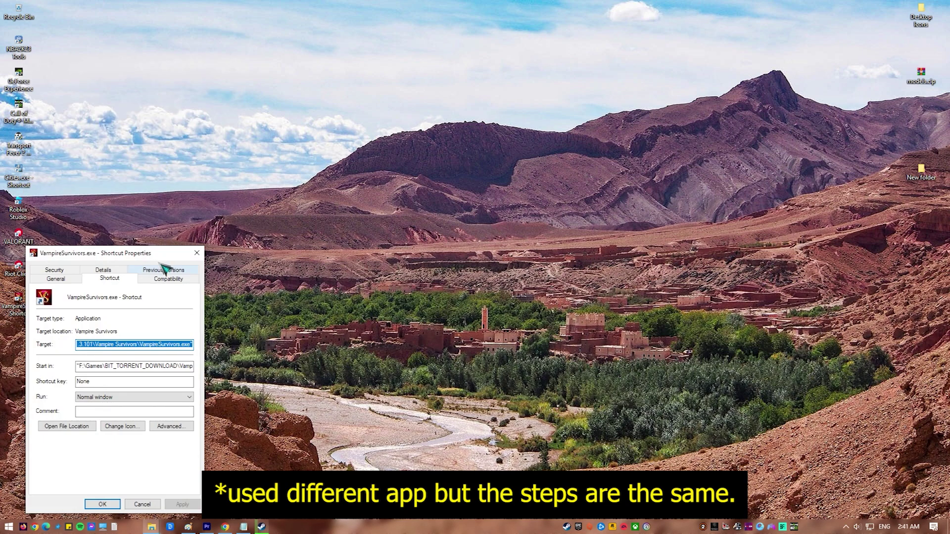
pyautogui.moveTo(160, 253); pyautogui.dragTo(289, 149)
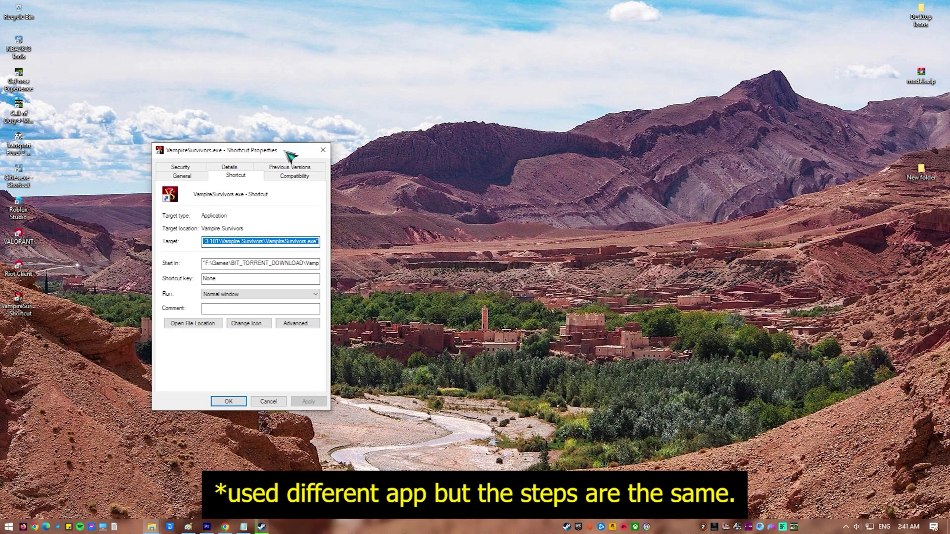
pyautogui.click(300, 178)
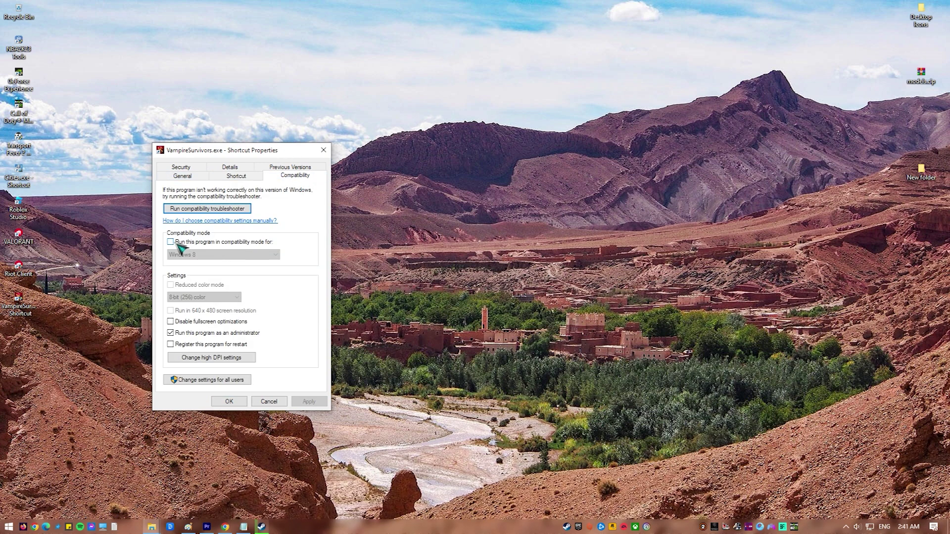
pyautogui.click(261, 256)
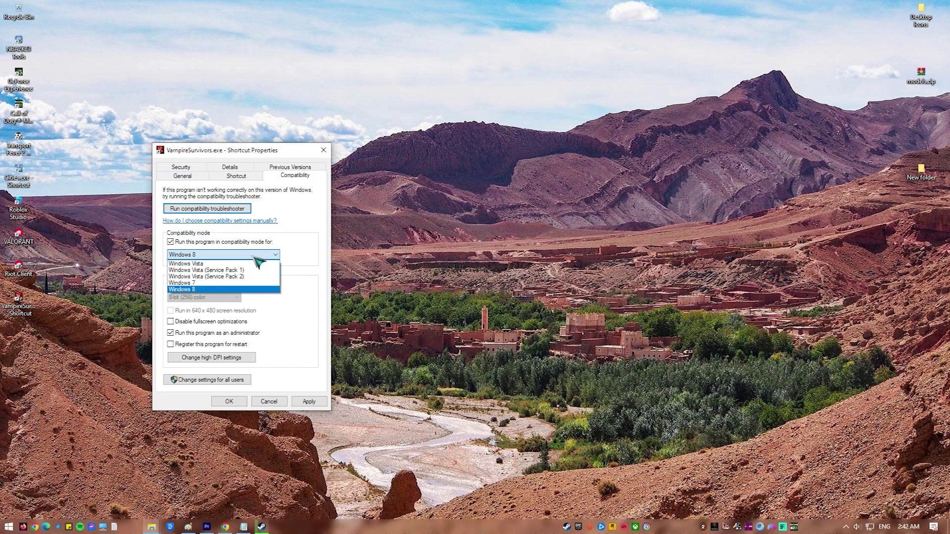
pyautogui.click(206, 283)
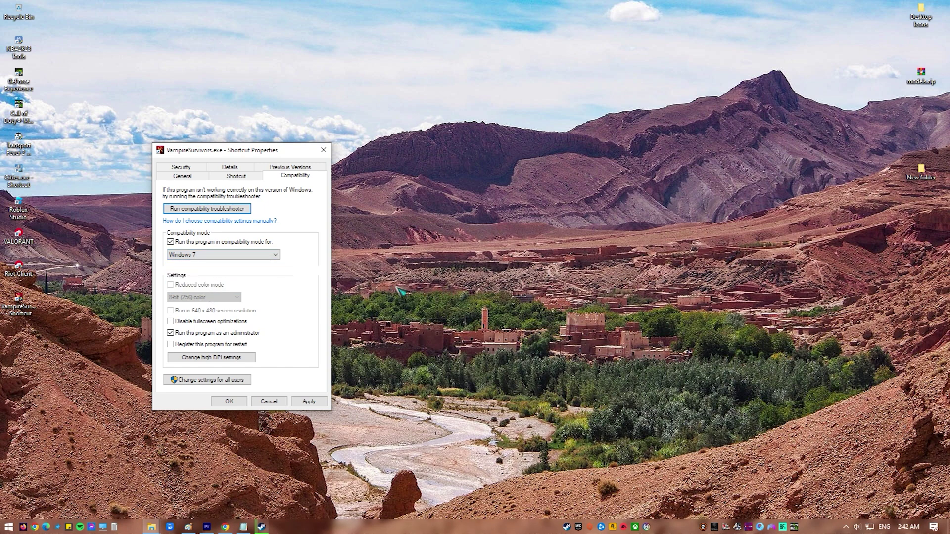
pyautogui.click(242, 403)
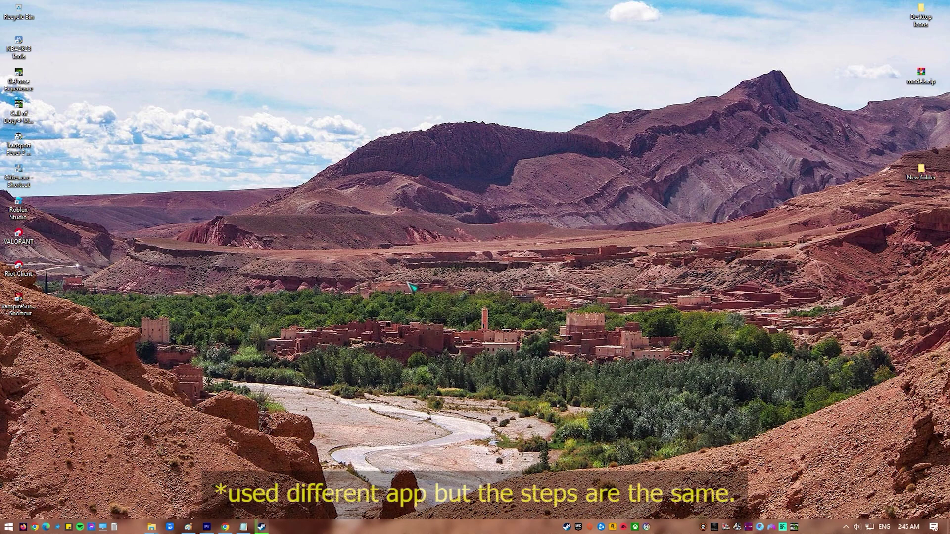
# - In the shortcut's Compatibility properties, tick 'Run this program as an administrator' and save with OK
pyautogui.rightClick(24, 312)
pyautogui.click(105, 299)
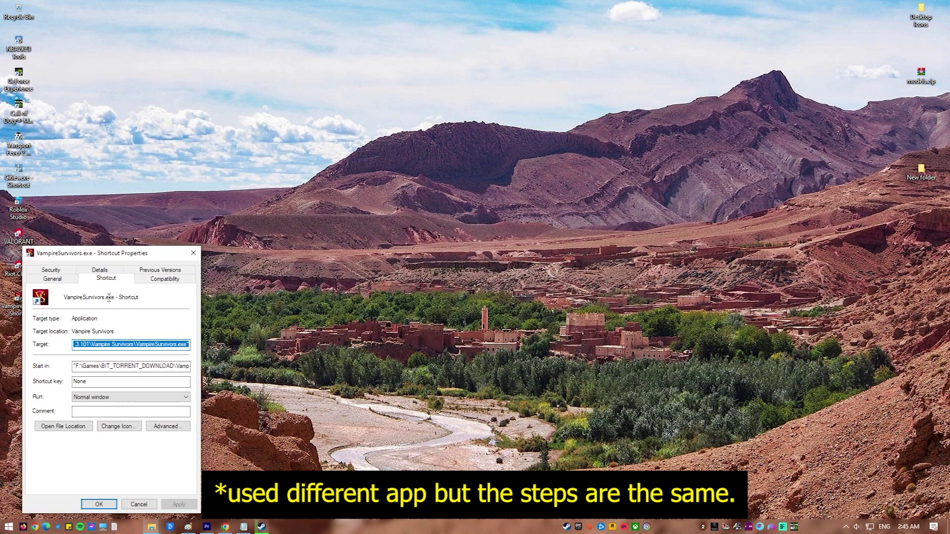
pyautogui.moveTo(140, 256); pyautogui.dragTo(260, 195)
pyautogui.click(300, 220)
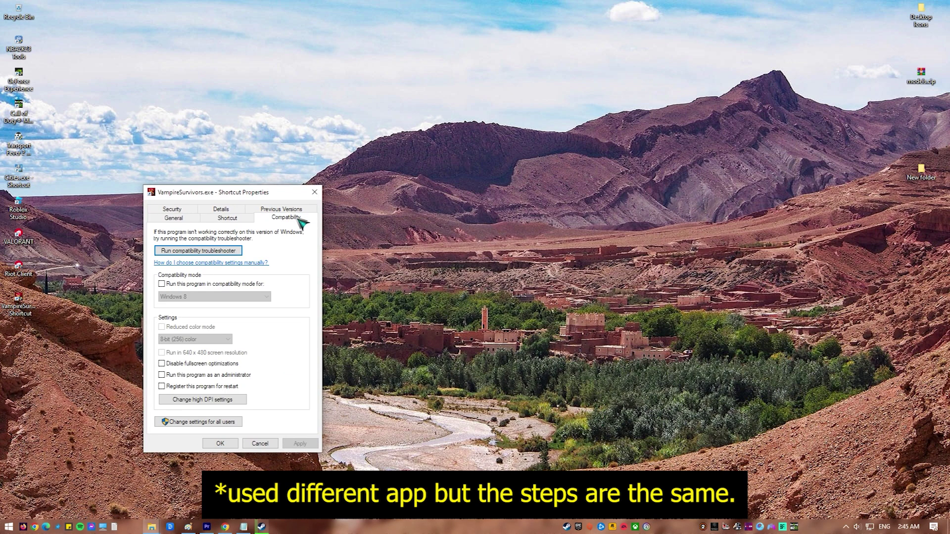
pyautogui.click(163, 376)
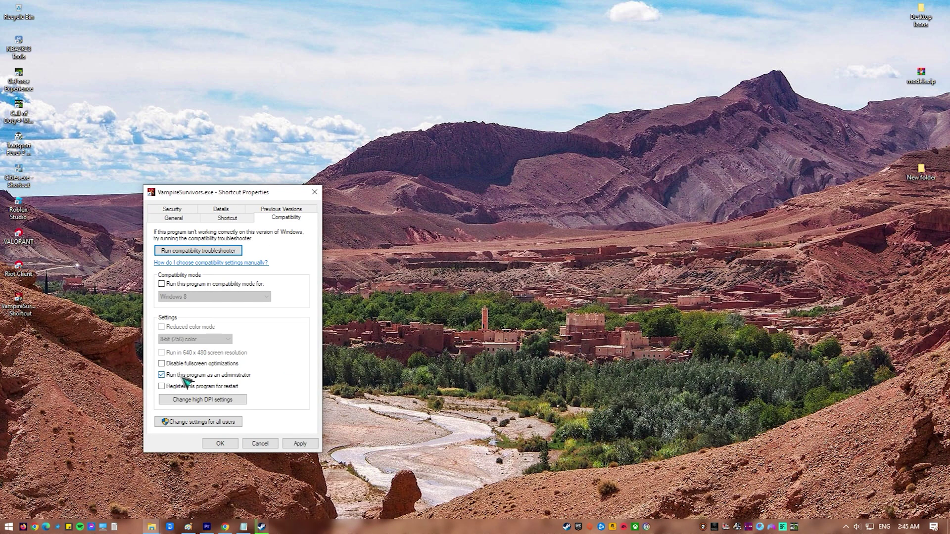
pyautogui.click(224, 444)
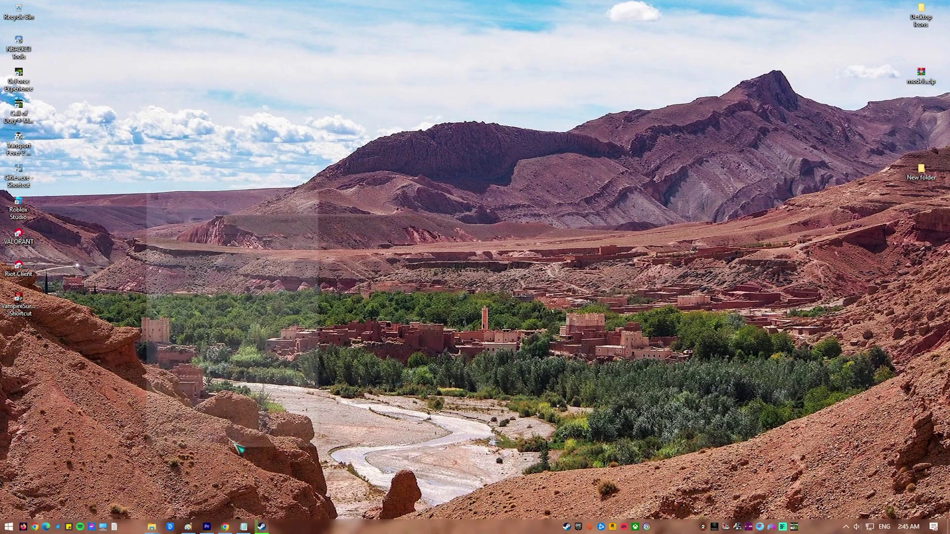